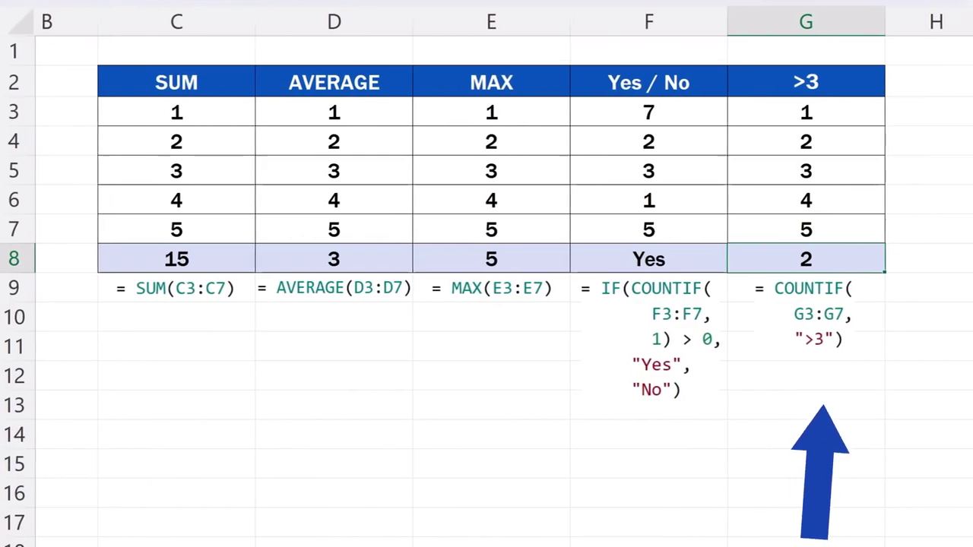
Step: Enter the prompt 'sum of cells c3 to c7' in the formula description box
type("sum of cells c3 to c7")
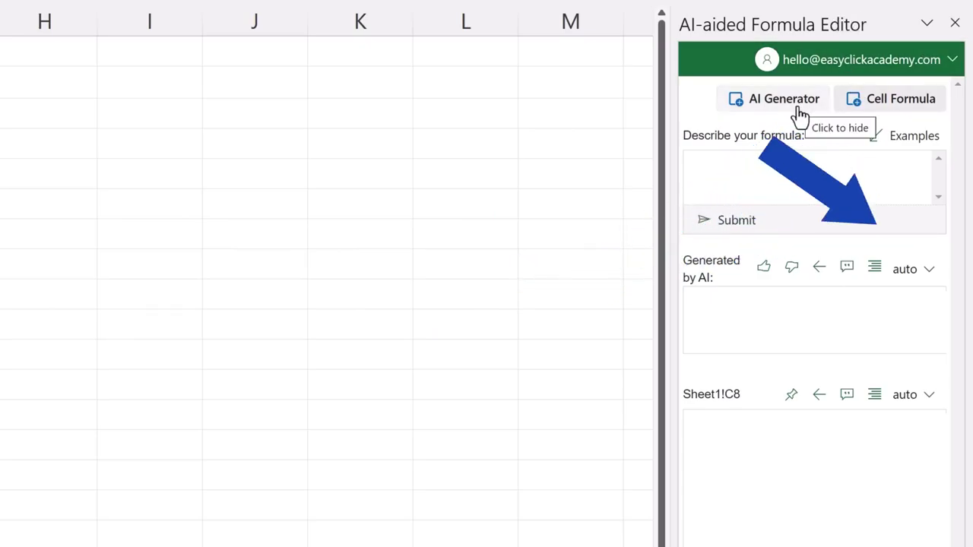
Step: Collapse the Sheet1!C8 Cell Formula section so only the AI Generator shows
left_click(880, 114)
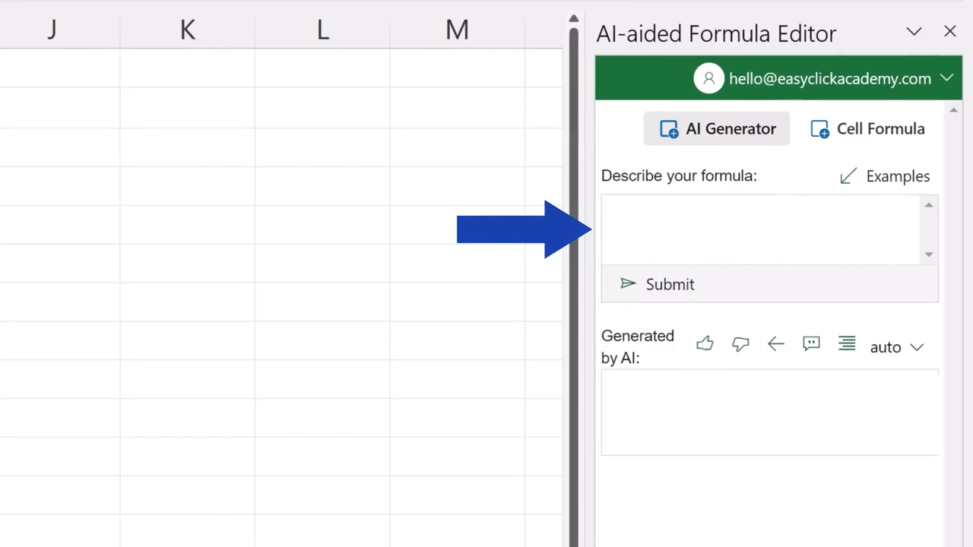
Step: Generate =SUM(C3:C7) from 'sum of cells c3 to c7', write it into C8, and check it
left_click(683, 220)
type("sum of cells c3 to c7")
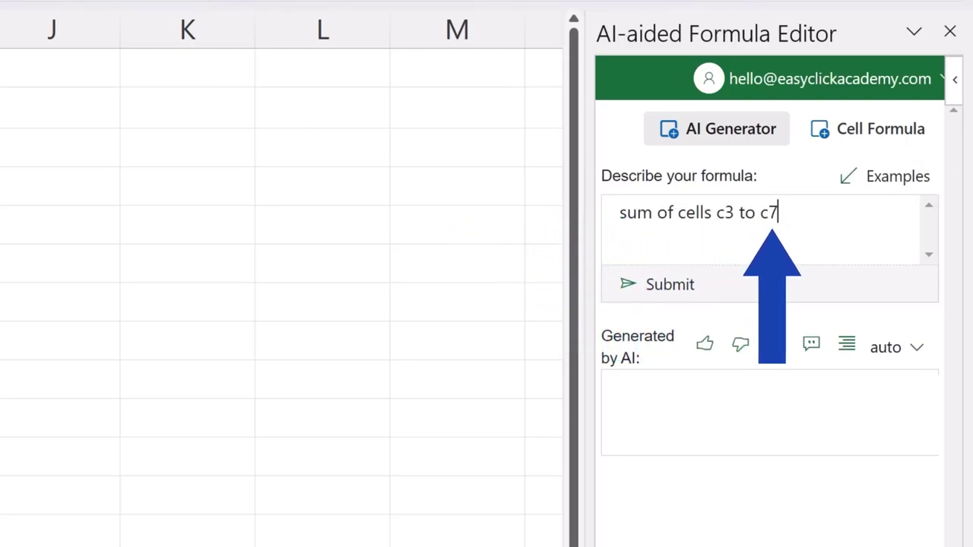
left_click(669, 298)
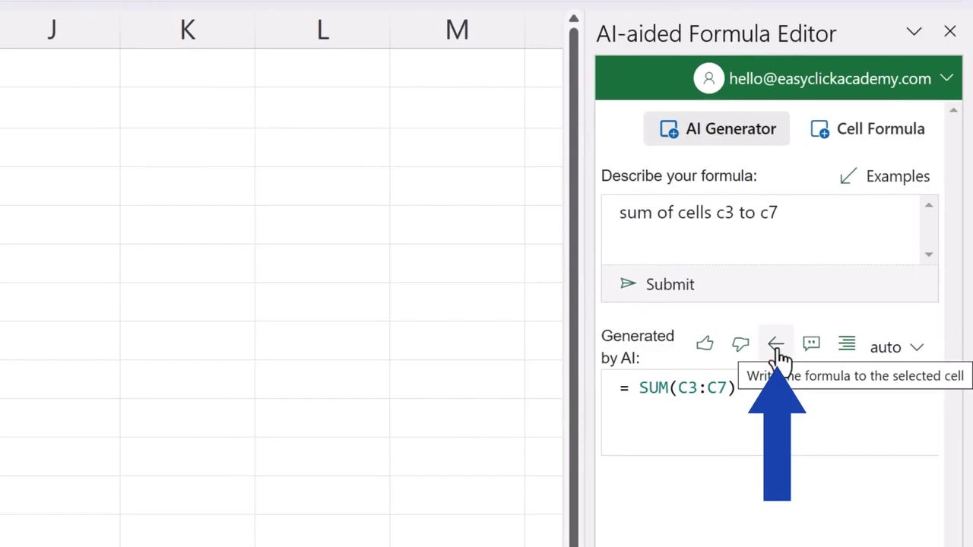
left_click(777, 347)
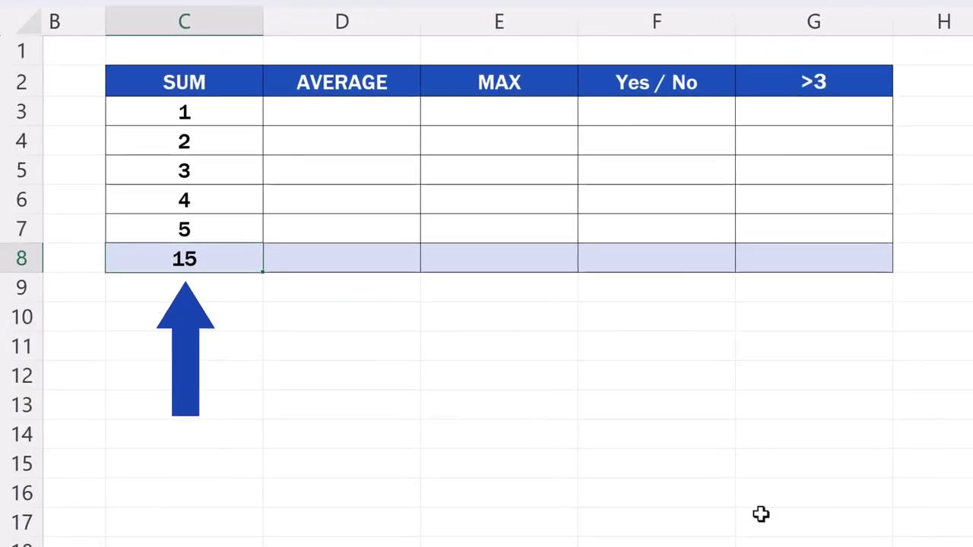
double_click(225, 259)
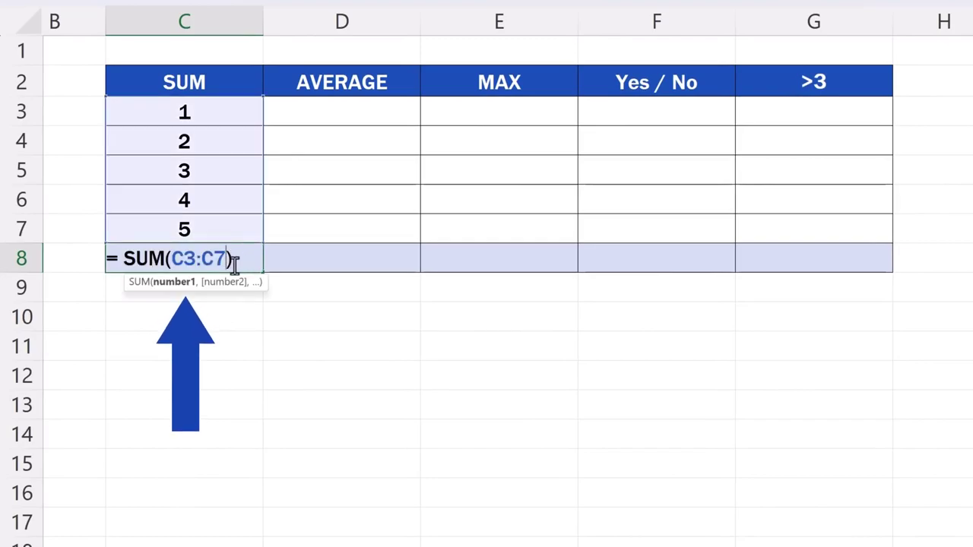
key("Return")
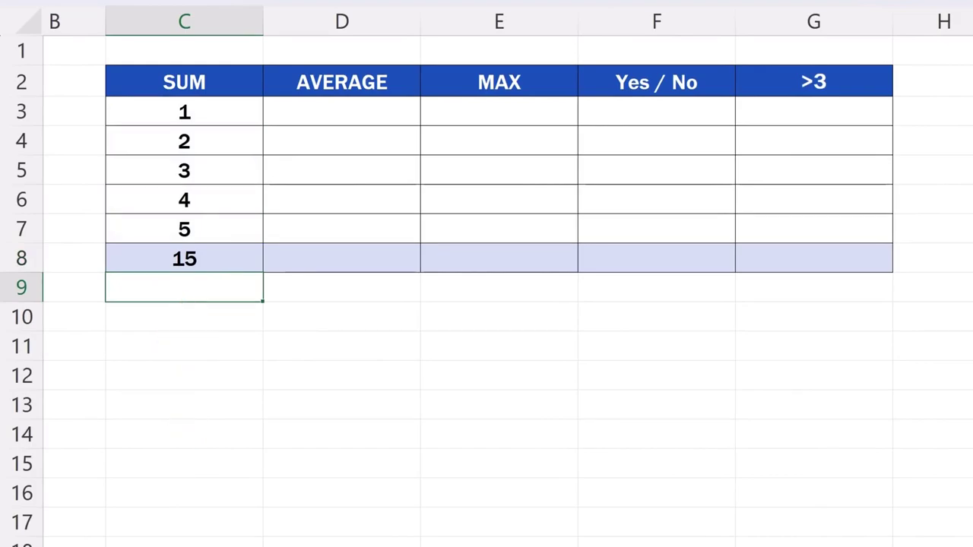
Step: Enter the values 1 to 5 in D3:D7 under AVERAGE
left_click(374, 114)
type("1")
key("Return")
type("2")
key("Return")
type("3")
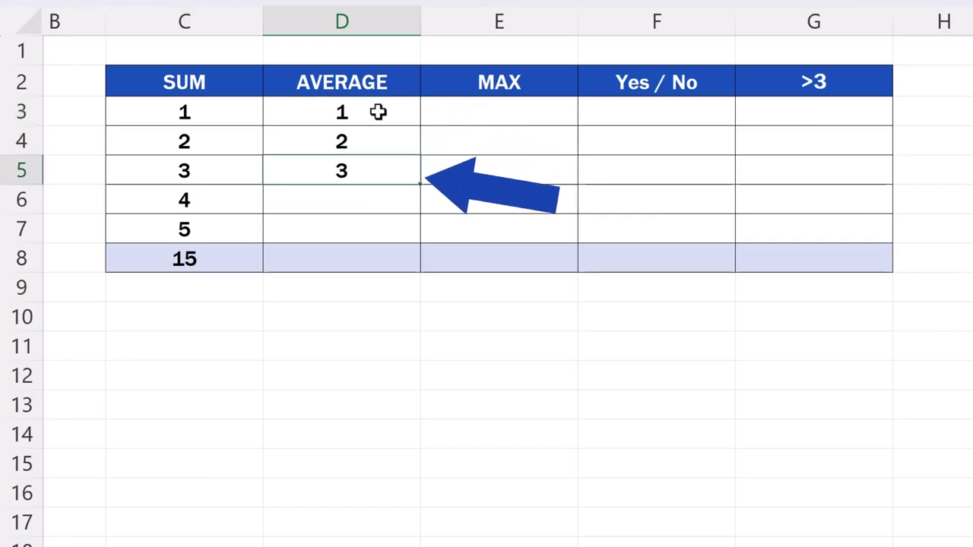
key("Return")
type("4")
key("Return")
type("5")
key("Return")
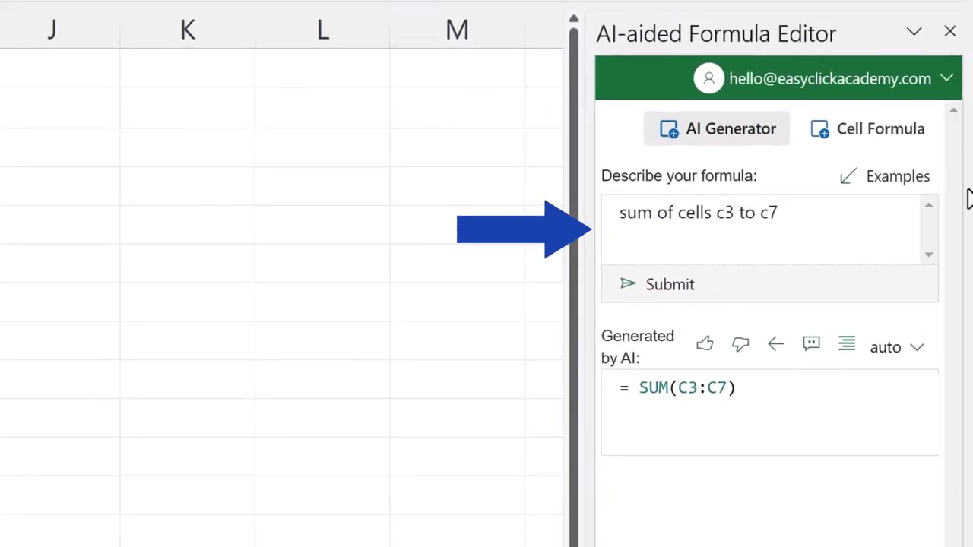
Step: Generate =AVERAGE(D3:D7) from 'average of cells D3 to D7' and write it into D8
left_click_drag(806, 213, 536, 209)
key("Delete")
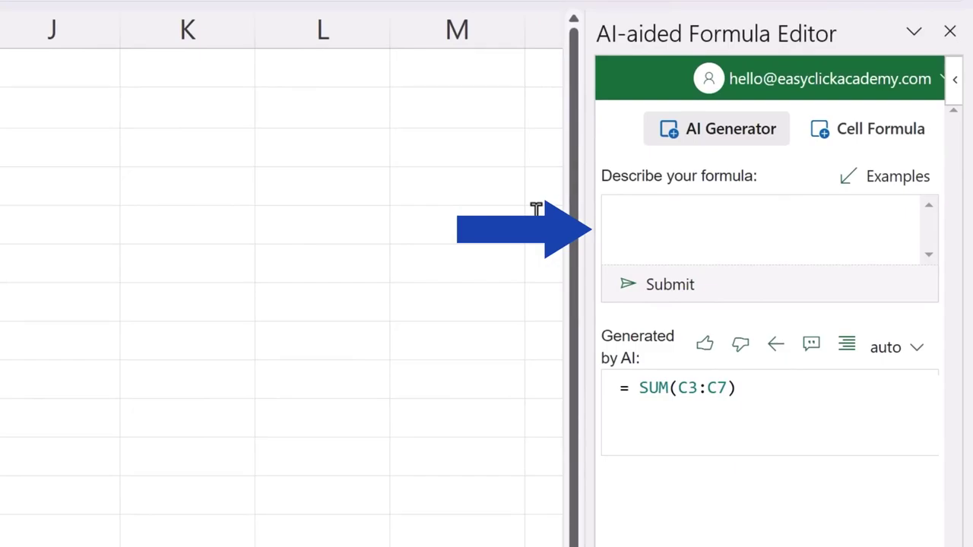
type("average of cells D3 to D7")
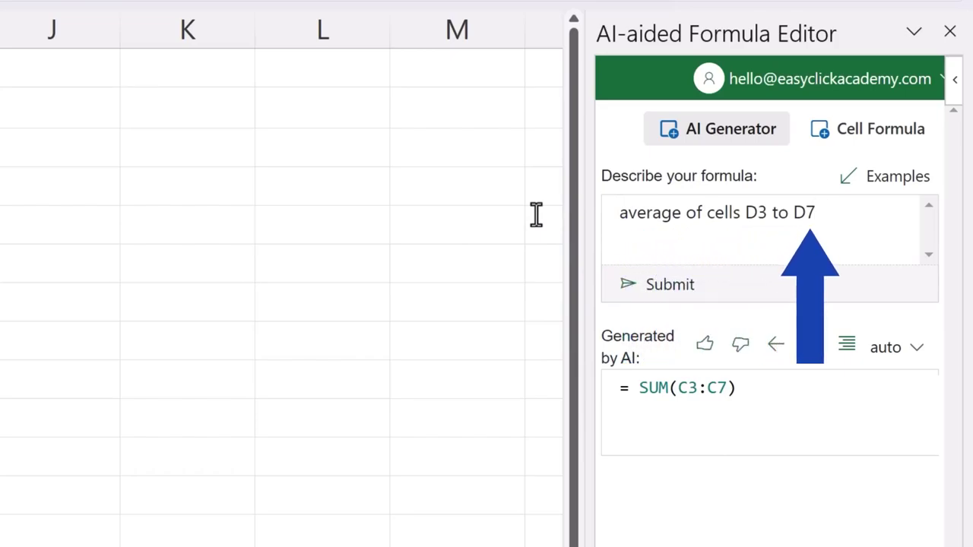
left_click(676, 298)
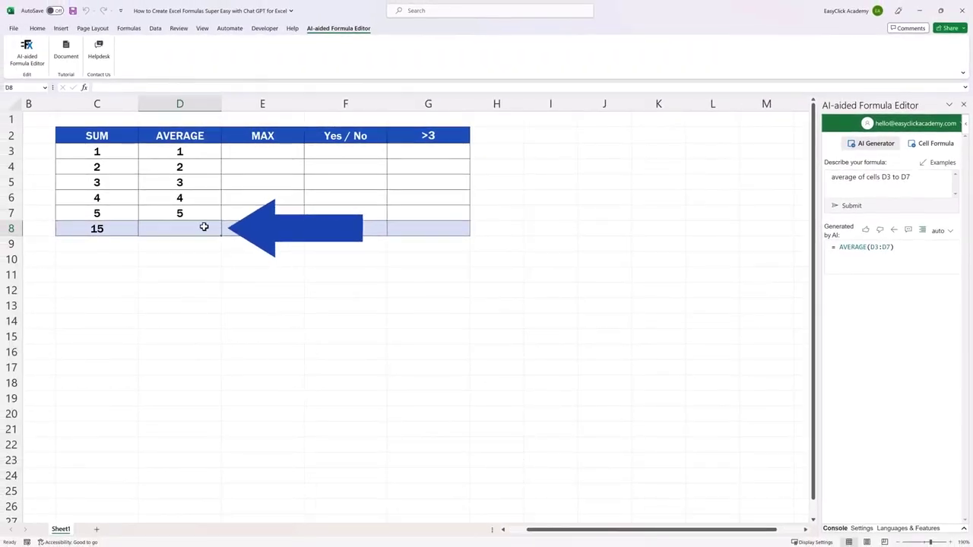
left_click(893, 233)
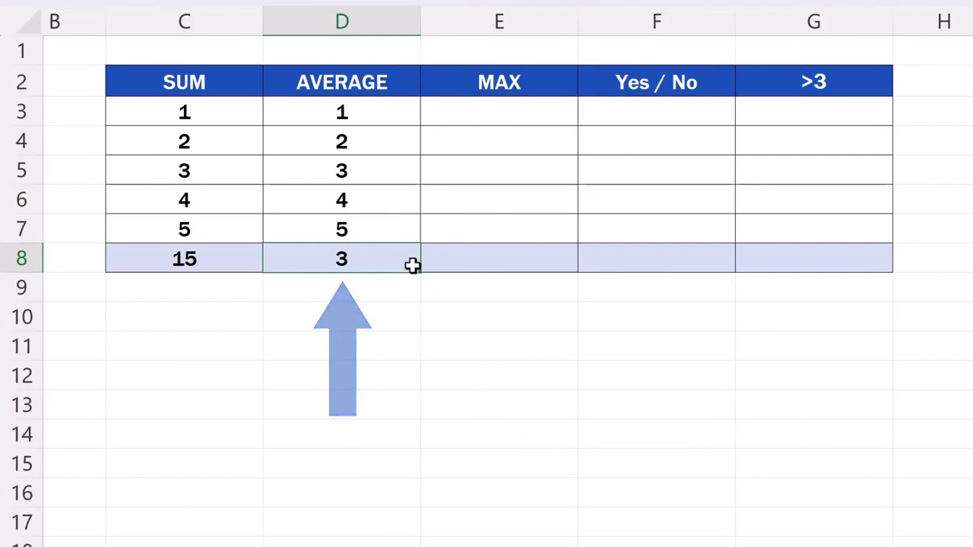
Step: Confirm D8 holds =AVERAGE(D3:D7) and give the generated formula a thumbs-up
double_click(396, 258)
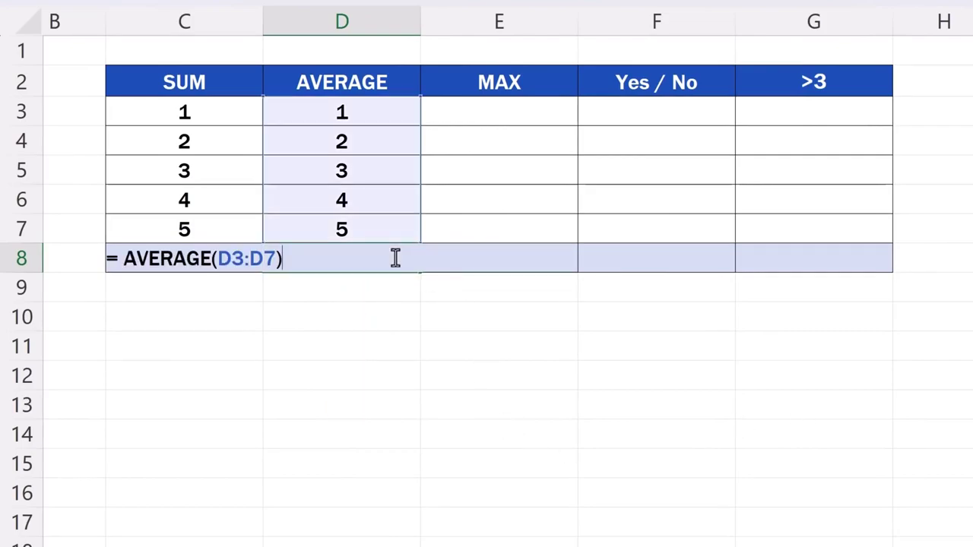
key("Return")
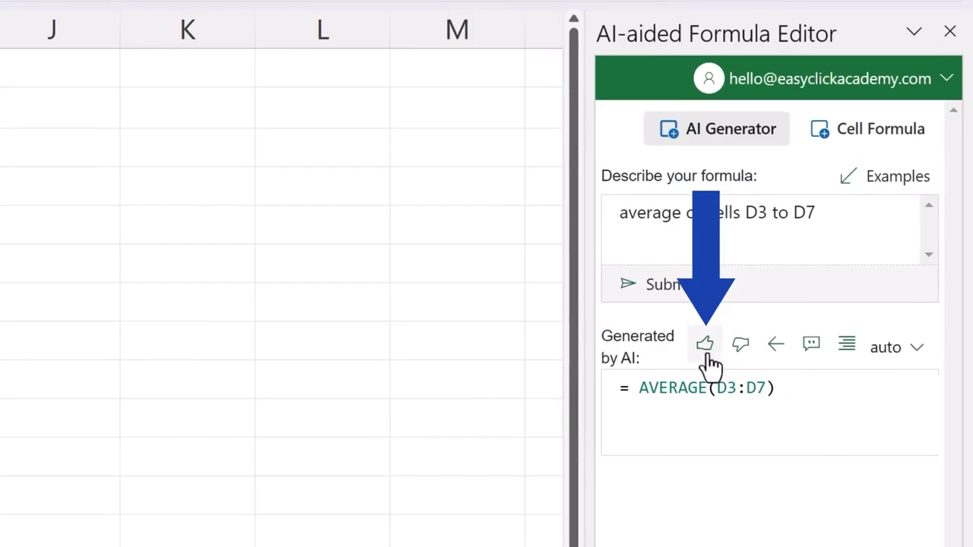
left_click(706, 349)
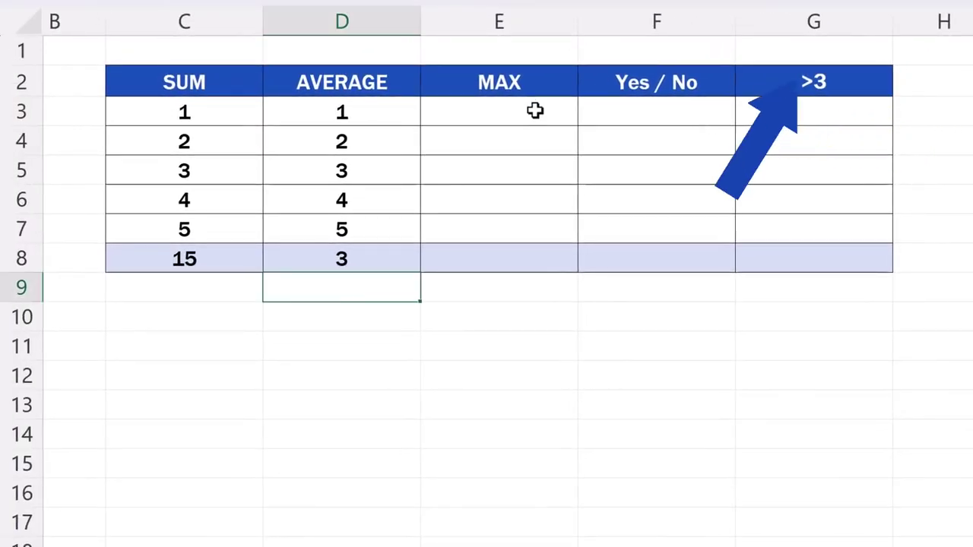
Step: Enter the values 1 to 5 in E3:E7 under MAX
left_click(533, 111)
type("1")
key("Return")
type("2")
key("Return")
type("3")
key("Return")
type("4")
key("Return")
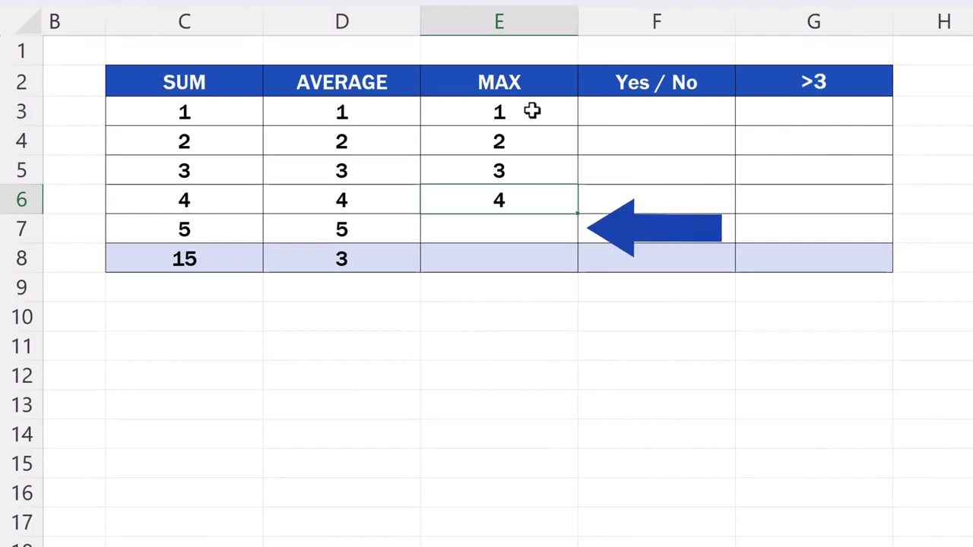
type("5")
key("Return")
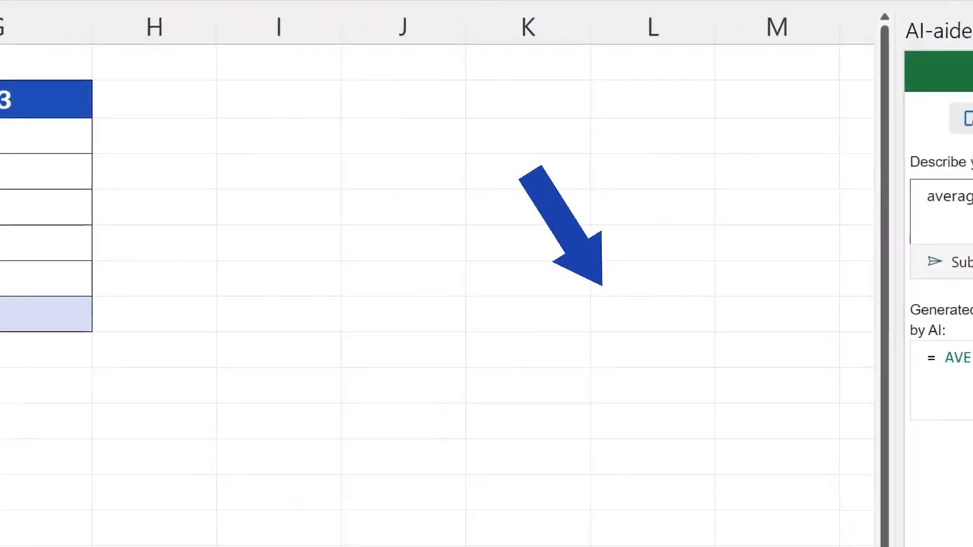
Step: Generate =MAX(E3:E7) from 'how to find the maximum value in cells E3 to E7', write it to E8, and check it
key("BackSpace")
type("how to find the maximum value in cells E3 to E7")
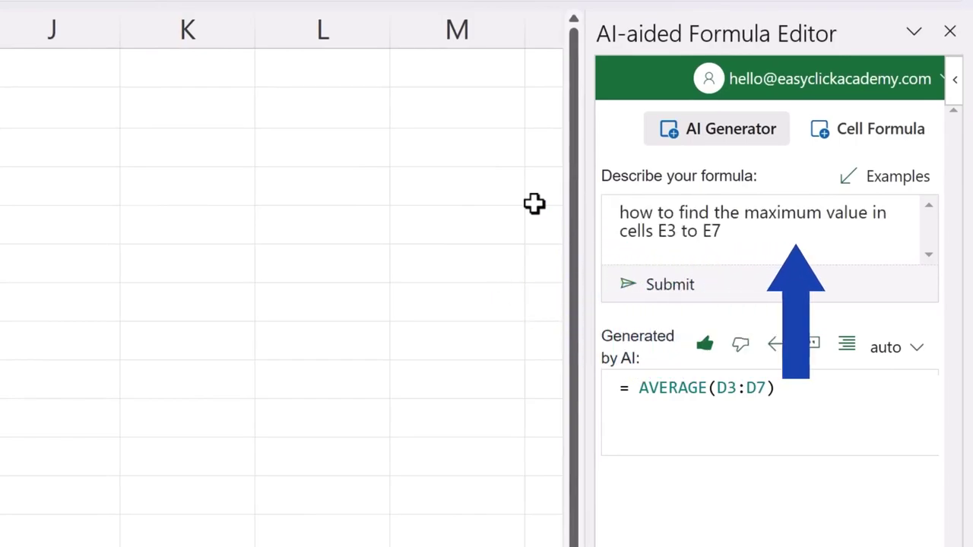
left_click(661, 292)
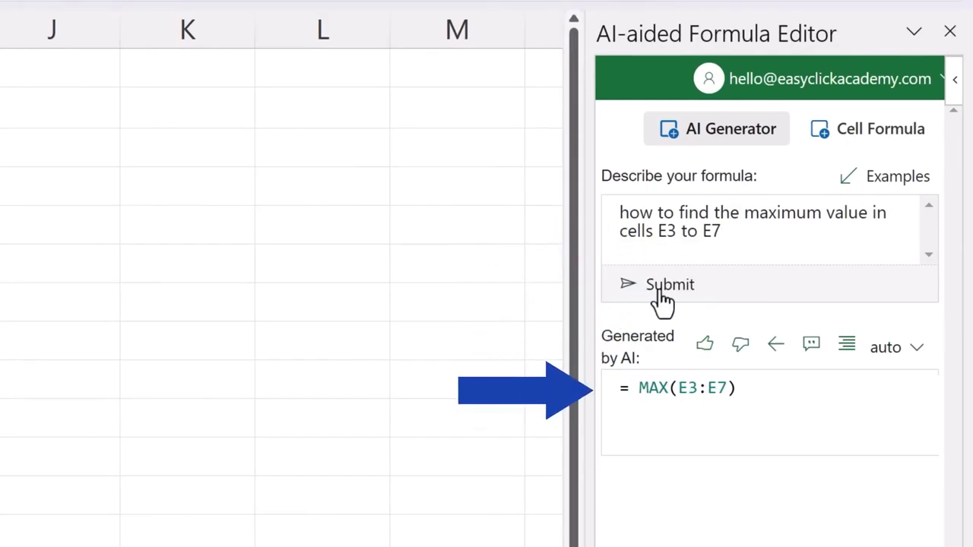
left_click(779, 346)
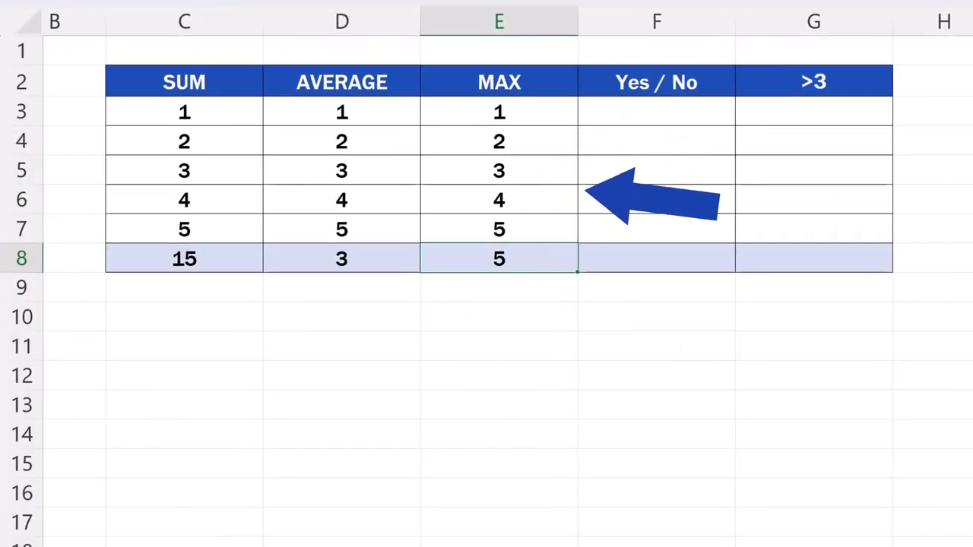
double_click(537, 261)
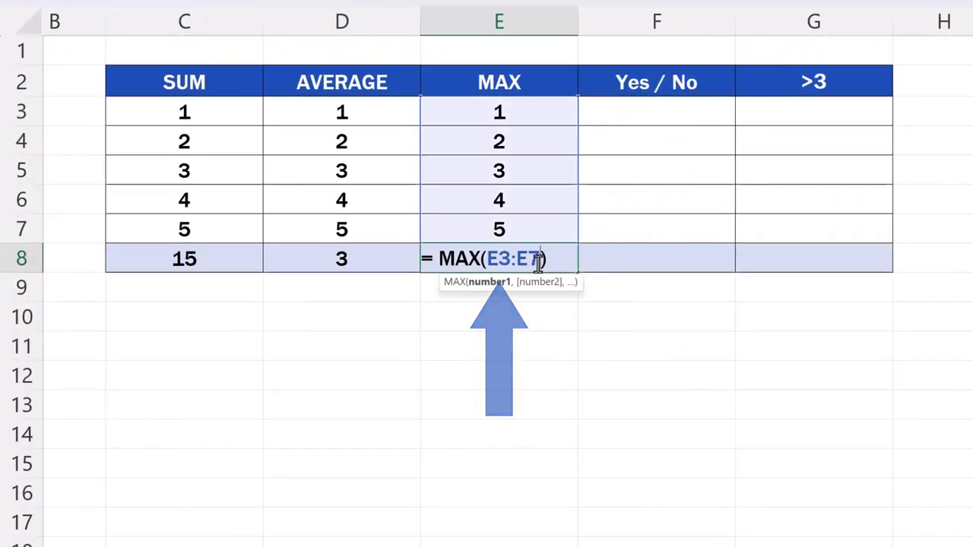
key("Return")
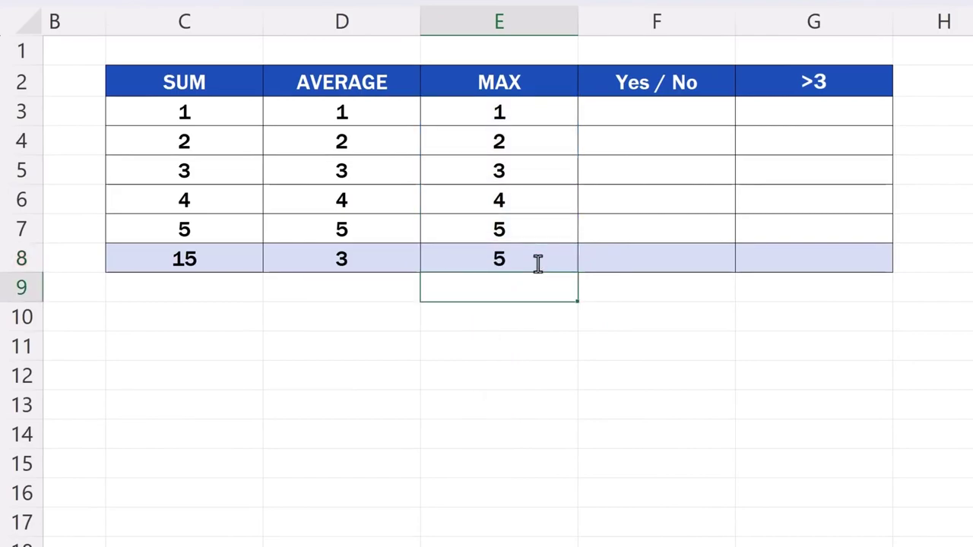
Step: Enter the values 1 to 5 in F3:F7 under the Yes / No column
left_click(678, 112)
type("1")
key("Return")
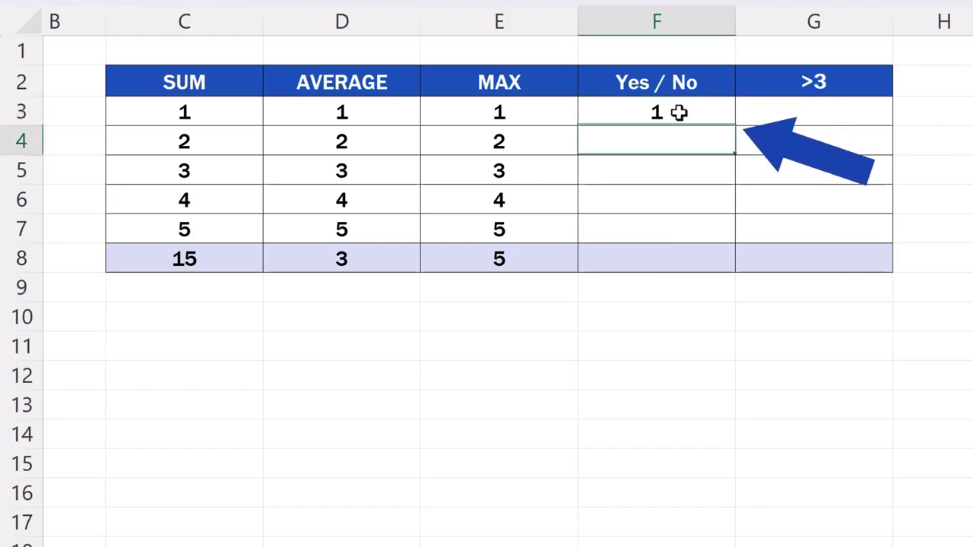
type("2")
key("Return")
type("34")
key("Return")
type("5")
key("Return")
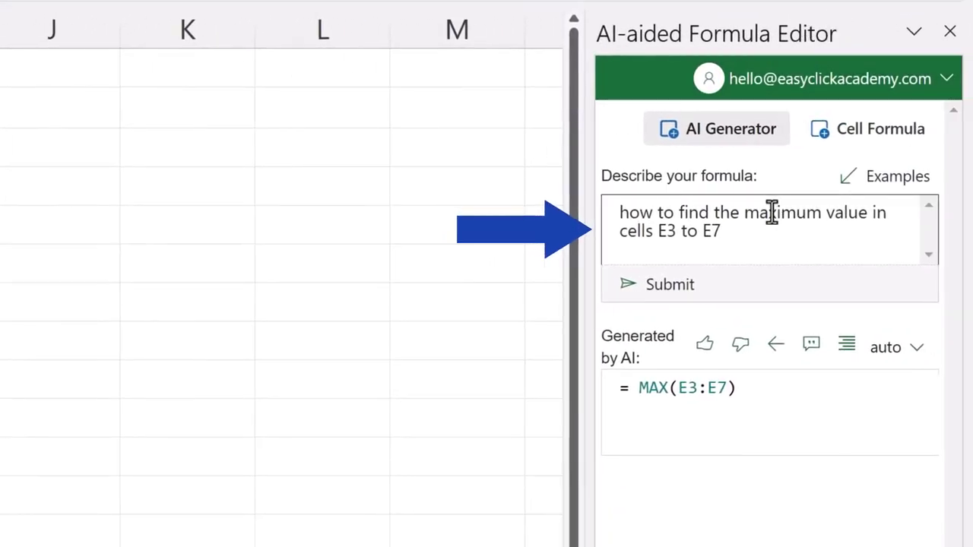
Step: Replace the prompt with the pasted Yes/No description and generate =IF(COUNTIF(F3:F7,1)>0,"Yes","No")
triple_click(656, 226)
key("BackSpace")
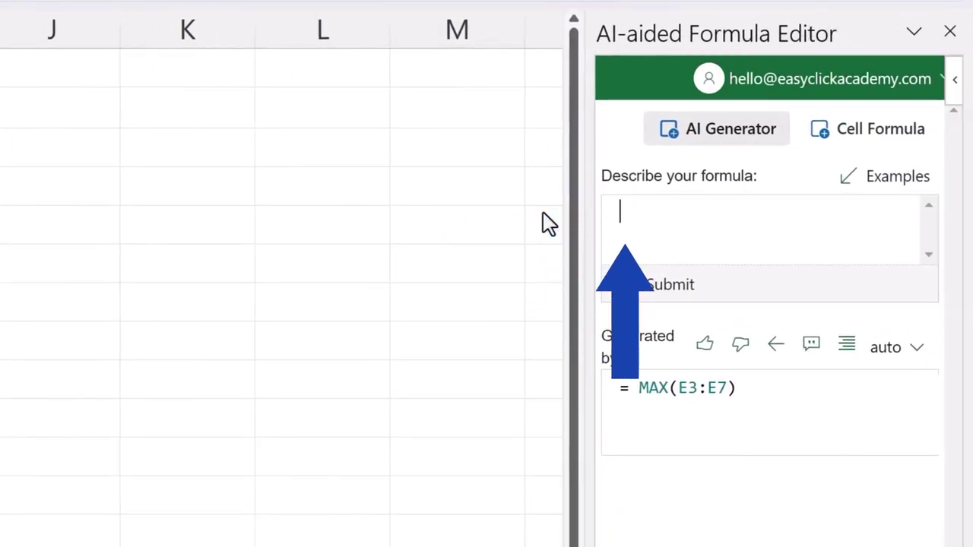
type("if the number 1 is in cells F3 to F7, write \"Yes\". Otherwise, write \"No\"")
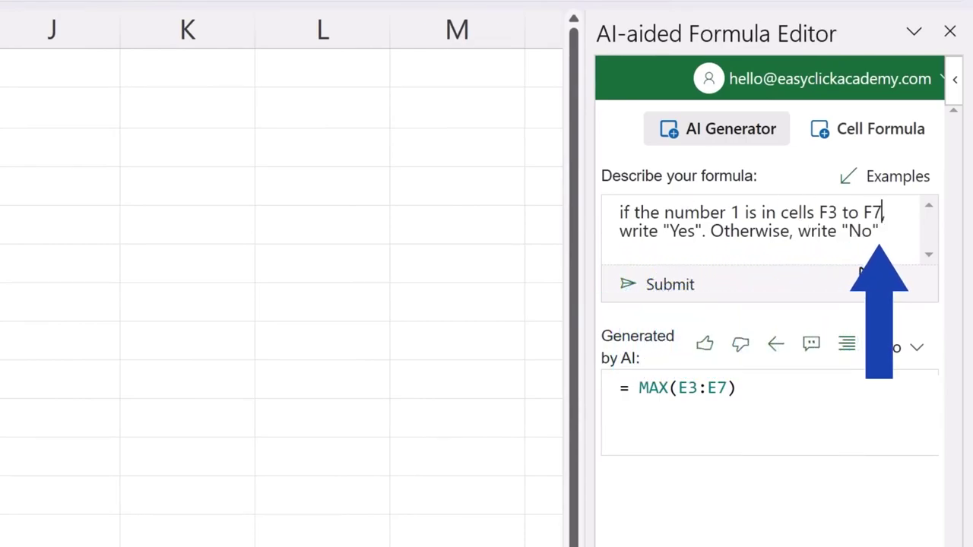
key("ctrl+Home")
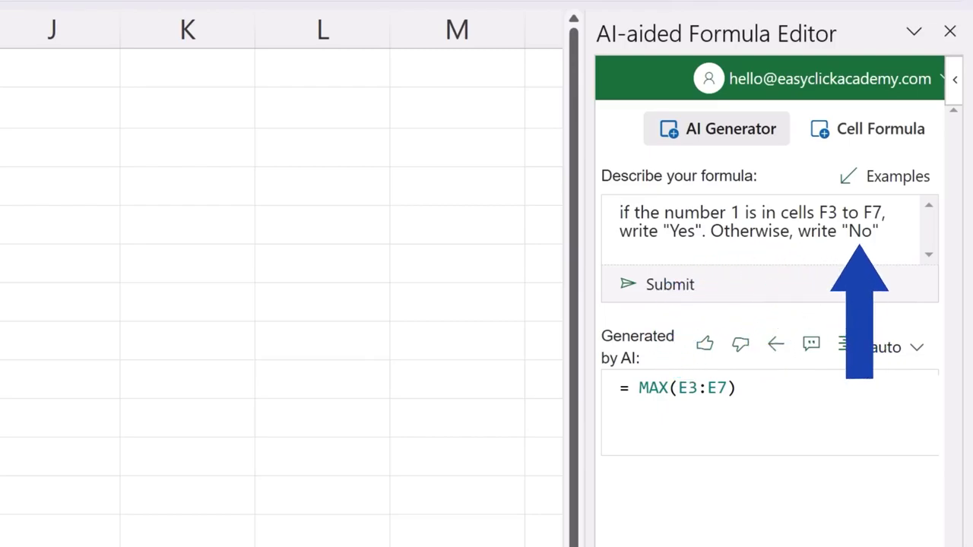
left_click(676, 288)
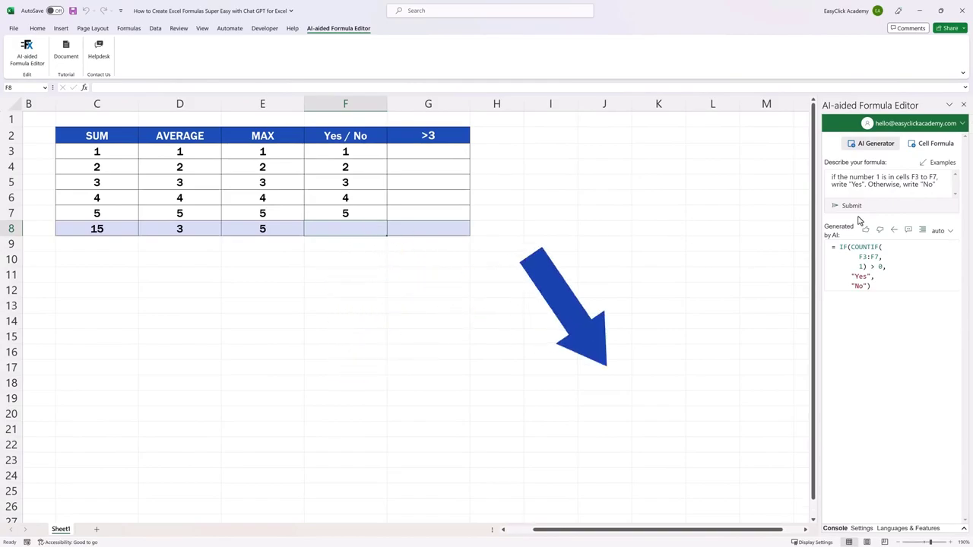
Step: Insert the IF/COUNTIF formula into F8, then change F3 to 7 and F6 to 1
left_click(894, 229)
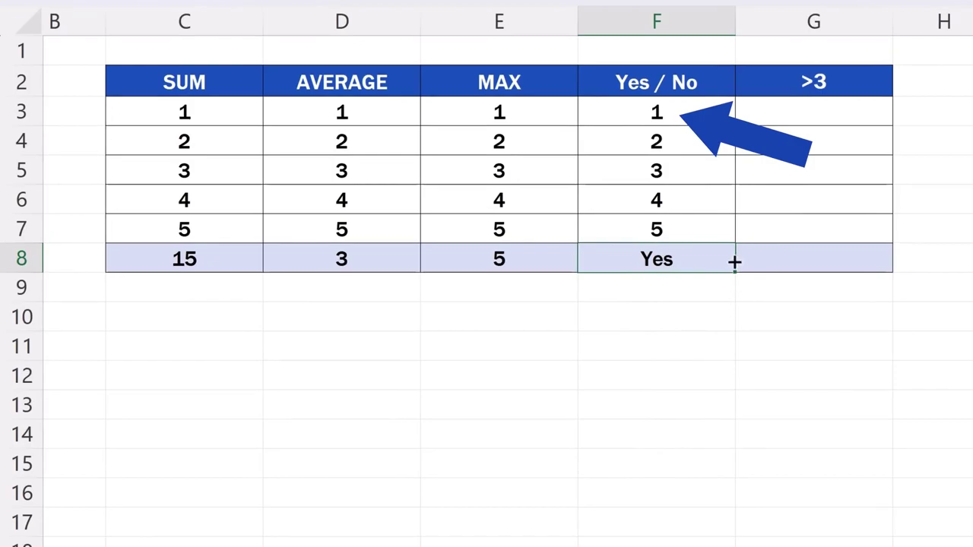
left_click(695, 112)
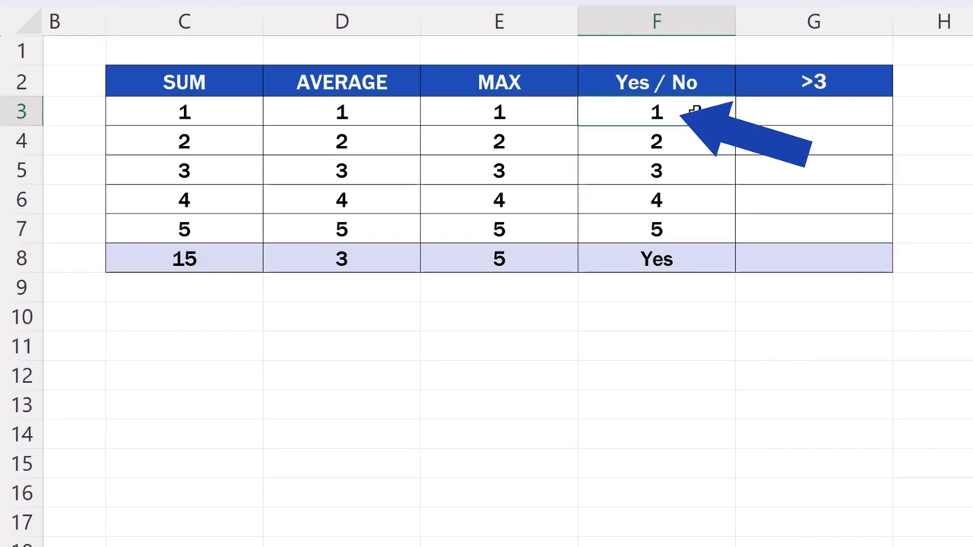
type("7")
key("Return")
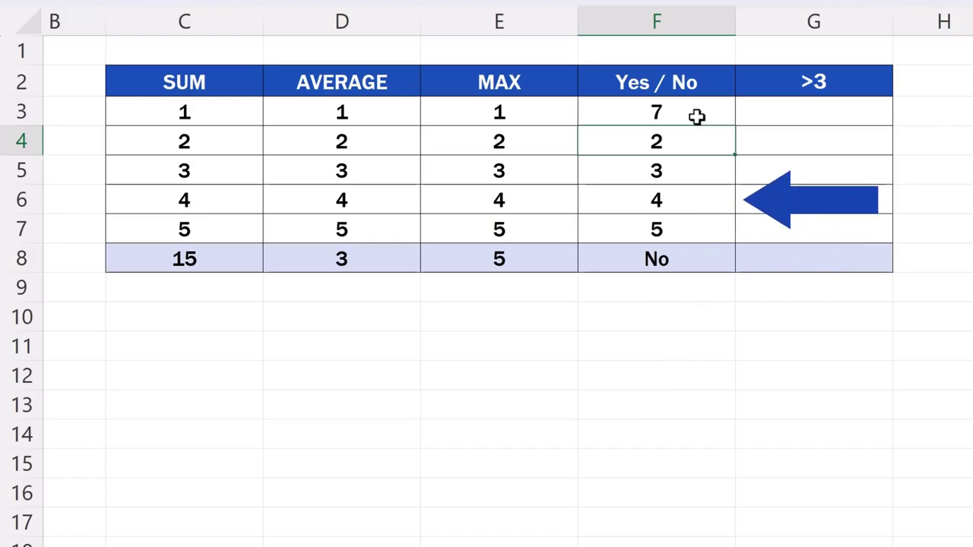
left_click(705, 200)
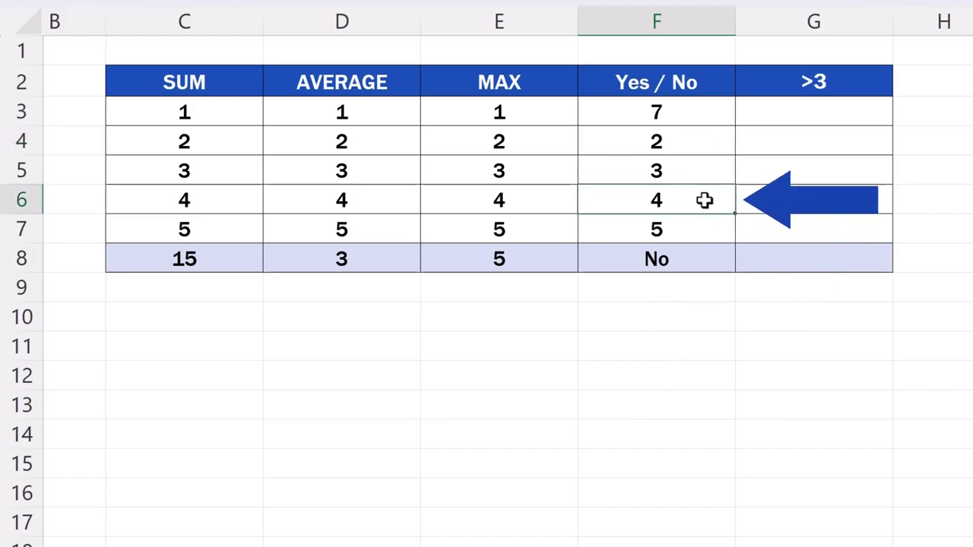
type("1")
key("Return")
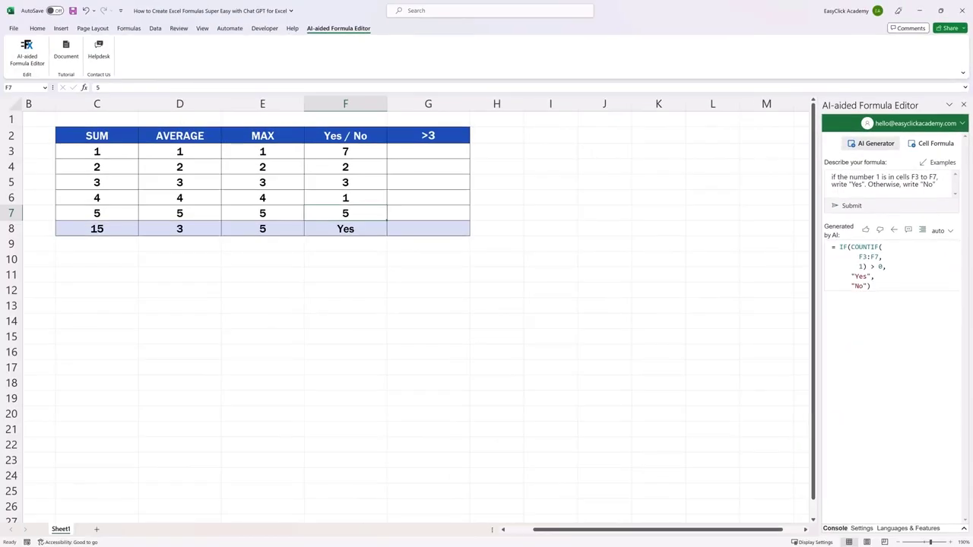
Step: Starting at G3, enter 1, 2, 3, 4 and 5 down the >3 column
left_click(444, 151)
type("1")
key("Return")
type("2")
key("Return")
type("3")
key("Return")
type("4")
key("Return")
type("5")
key("Return")
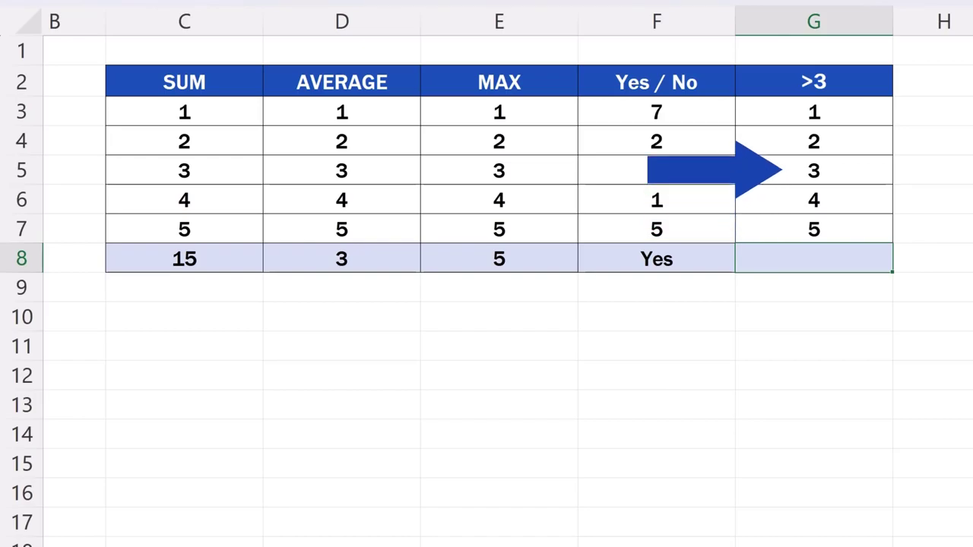
Step: Prompt for a count of G3:G7 values greater than 3, giving =COUNTIF(G3:G7,">3") in G8
key("Delete")
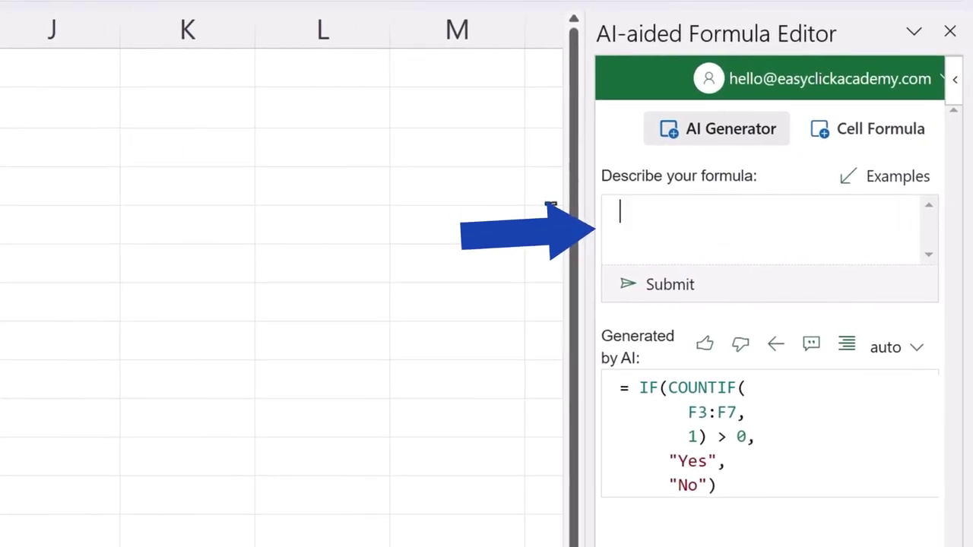
type("how many values in cells G3 to G7 are greater than 3")
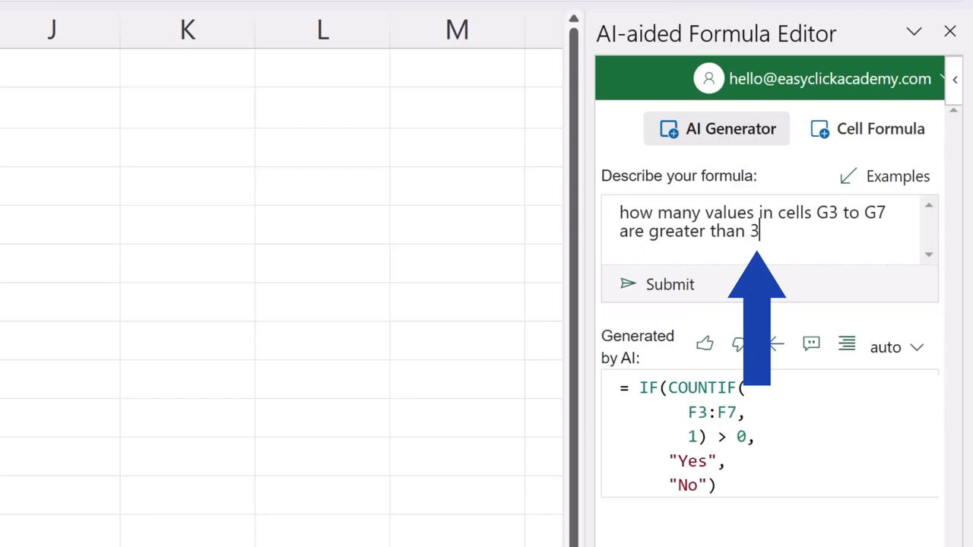
left_click(659, 289)
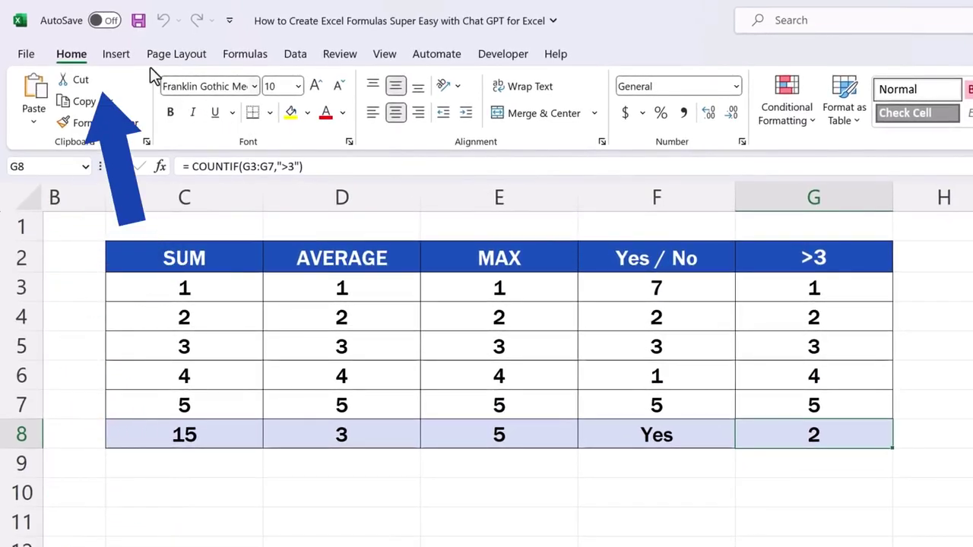
Step: Search the Office add-in store for 'Formula Editor' and add AI-aided Formula Editor, accepting its terms
left_click(115, 61)
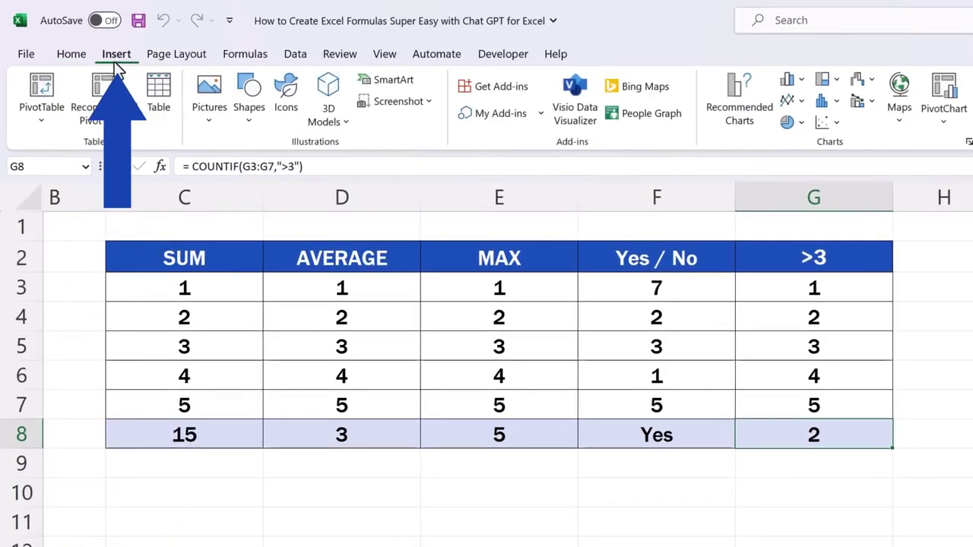
left_click(493, 87)
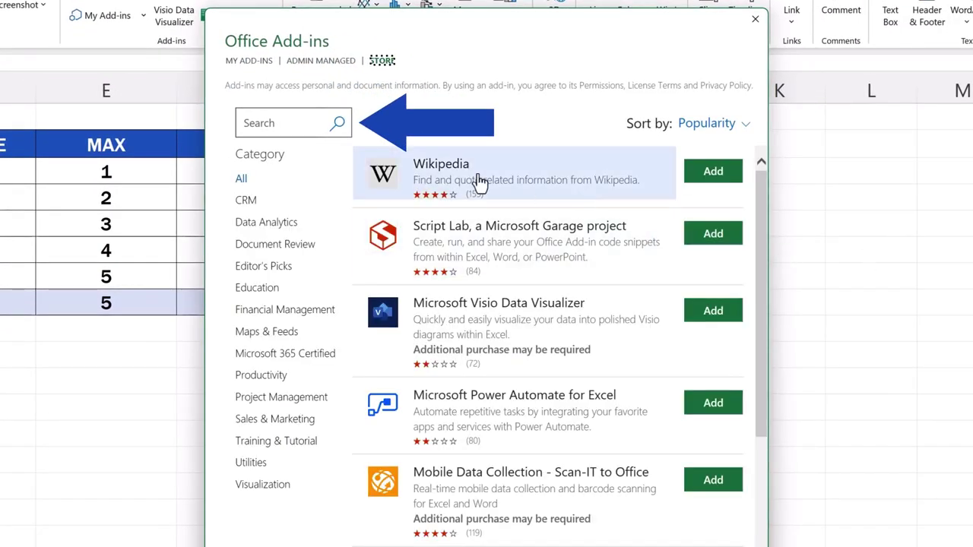
left_click(269, 124)
type("Formula Editor")
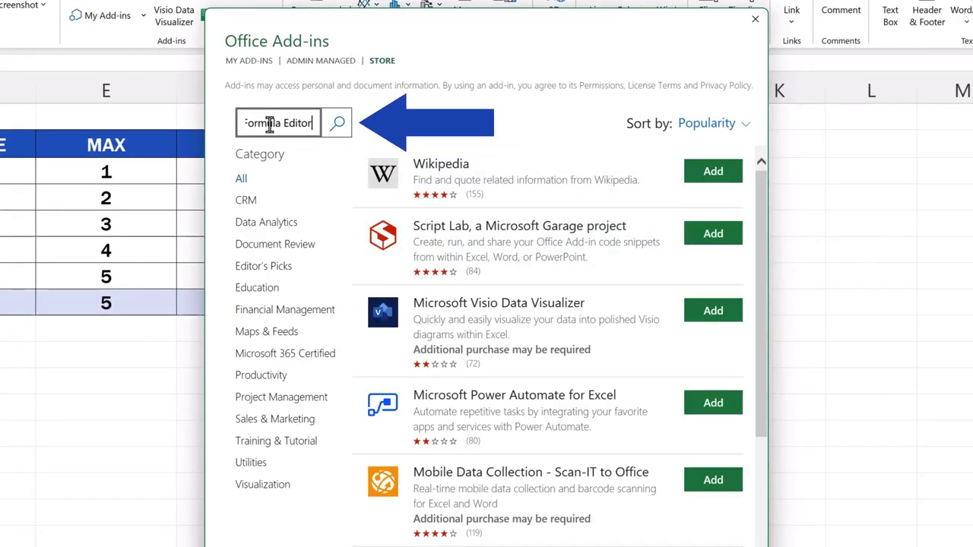
left_click(324, 125)
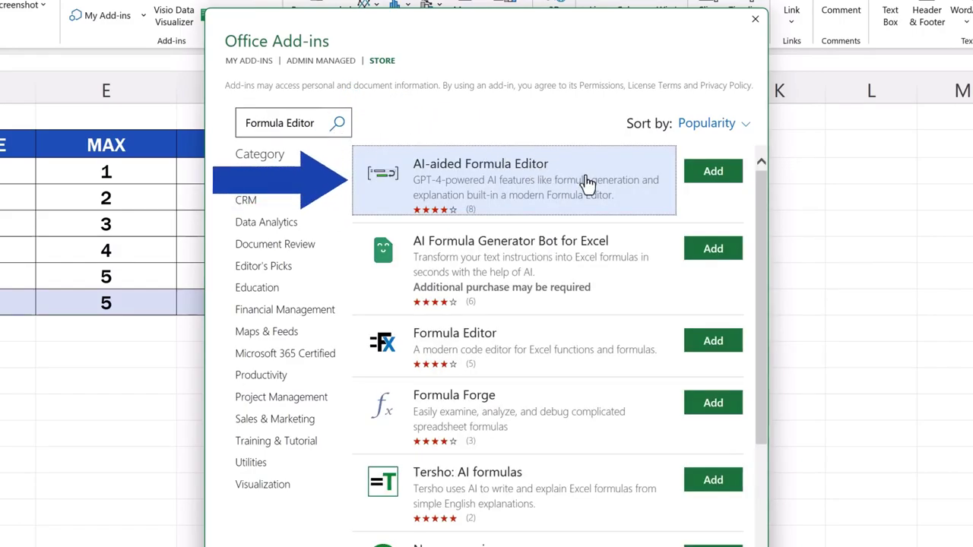
left_click(713, 173)
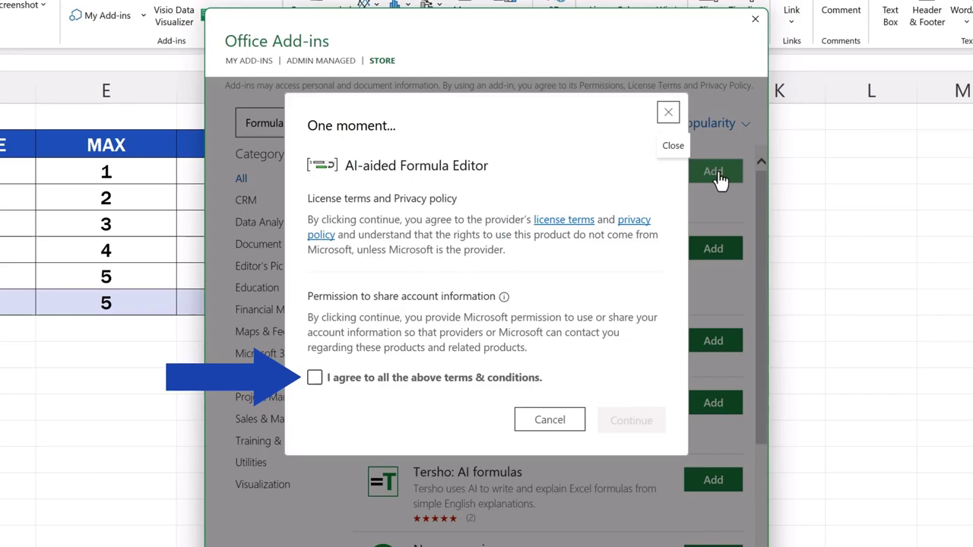
left_click(315, 378)
left_click(631, 420)
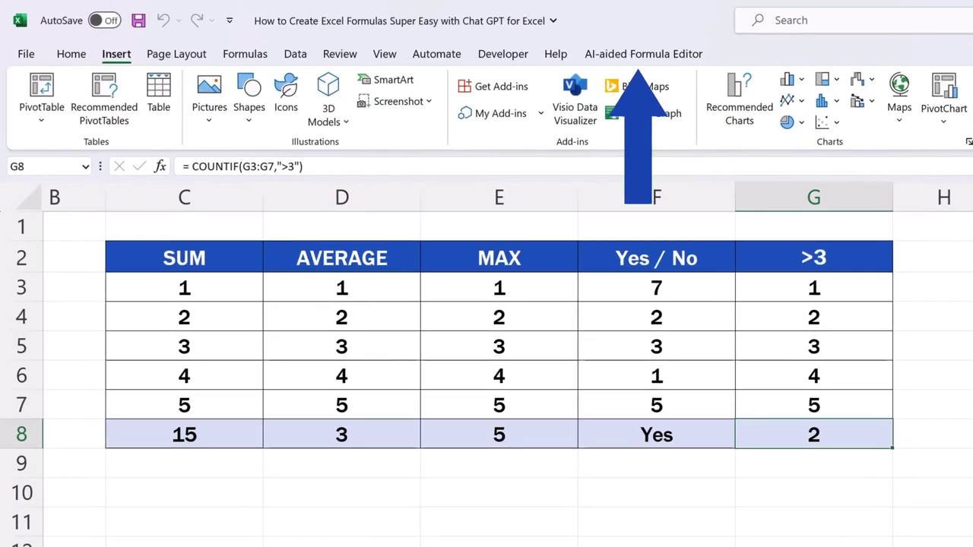
Step: Switch to the AI-aided Formula Editor ribbon tab to bring up its pane
left_click(662, 58)
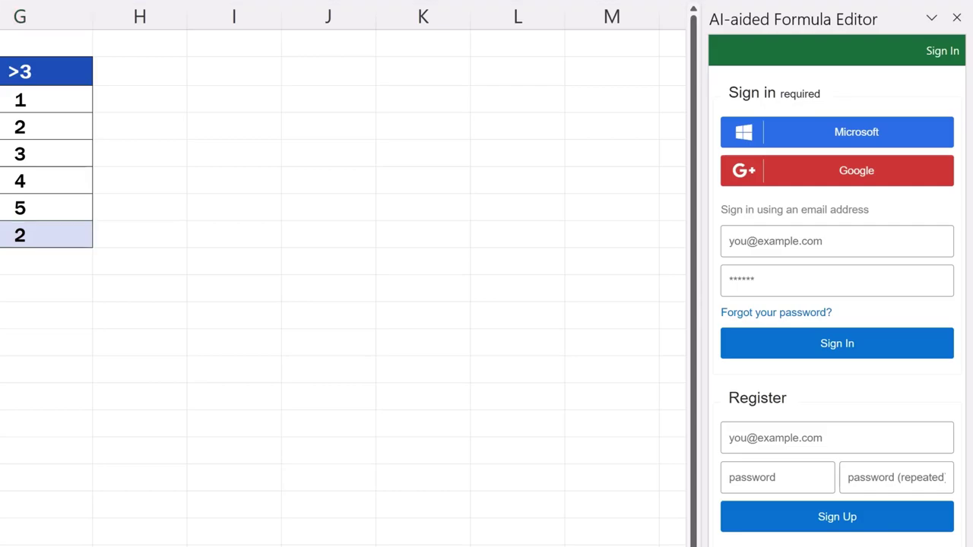
Step: Sign in to the AI-aided Formula Editor with the account e-mail and password
left_click(791, 241)
key("Tab")
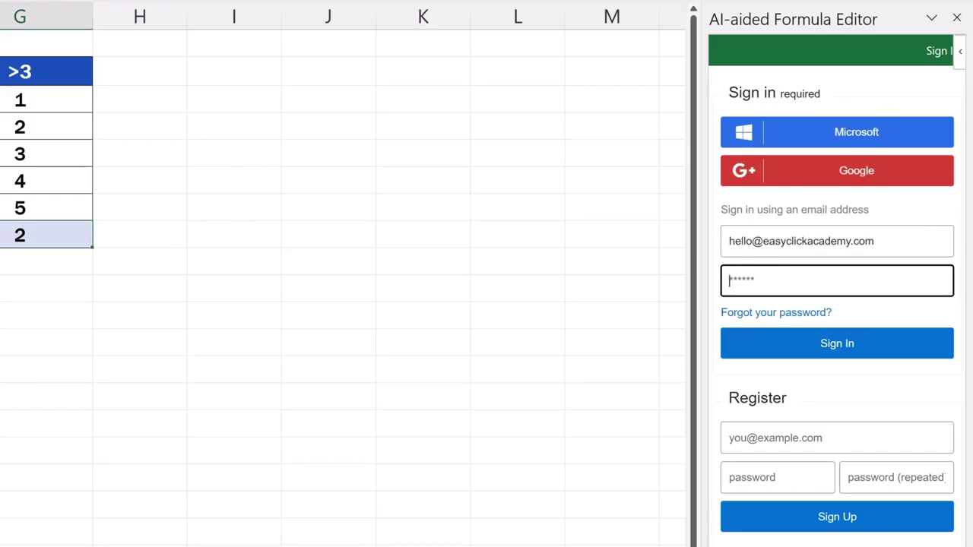
key("Return")
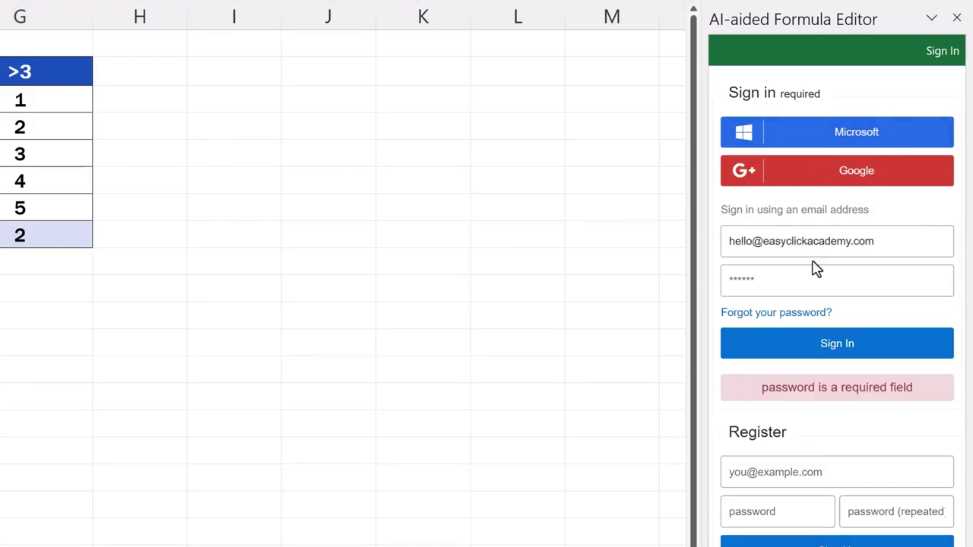
left_click(802, 279)
key("ctrl+v")
left_click(823, 346)
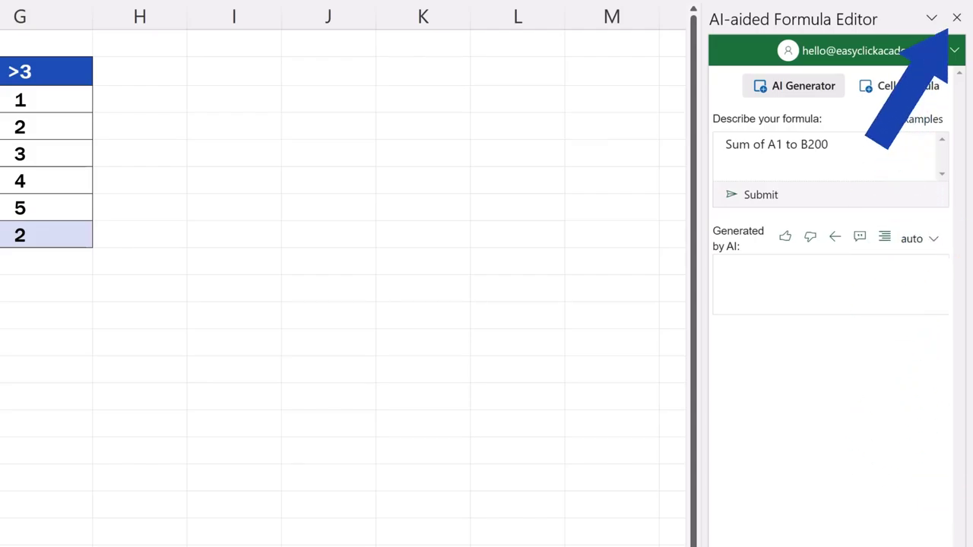
Step: Close the AI-aided Formula Editor pane and reopen it from its own ribbon tab
left_click(957, 23)
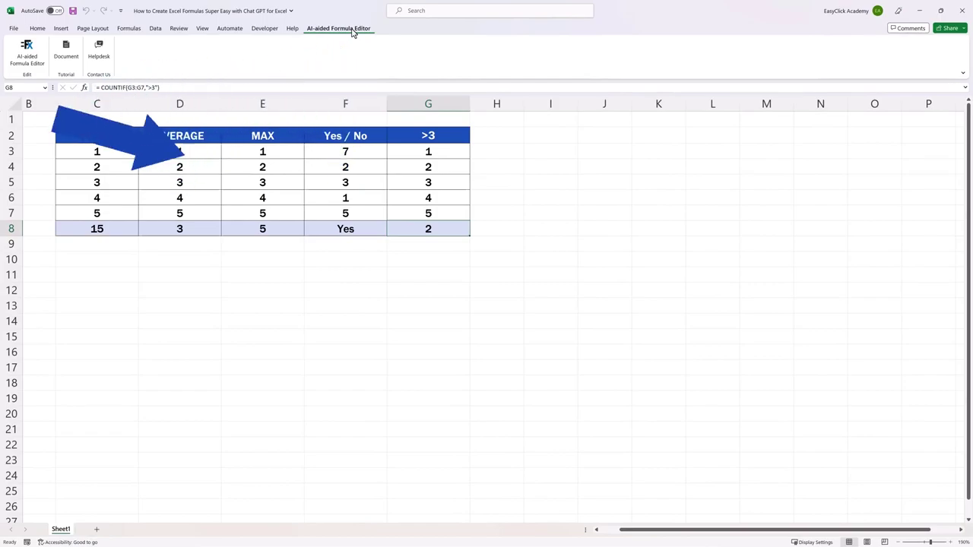
left_click(26, 54)
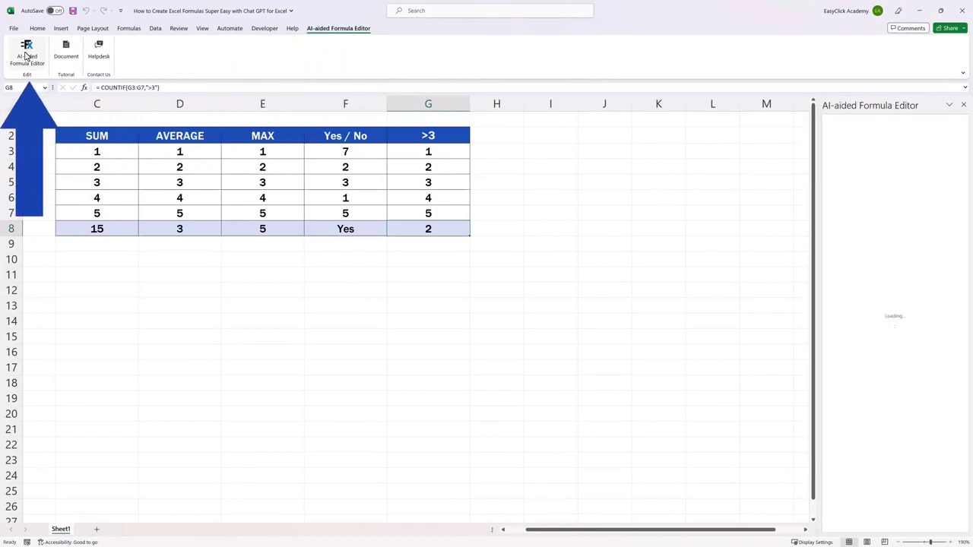